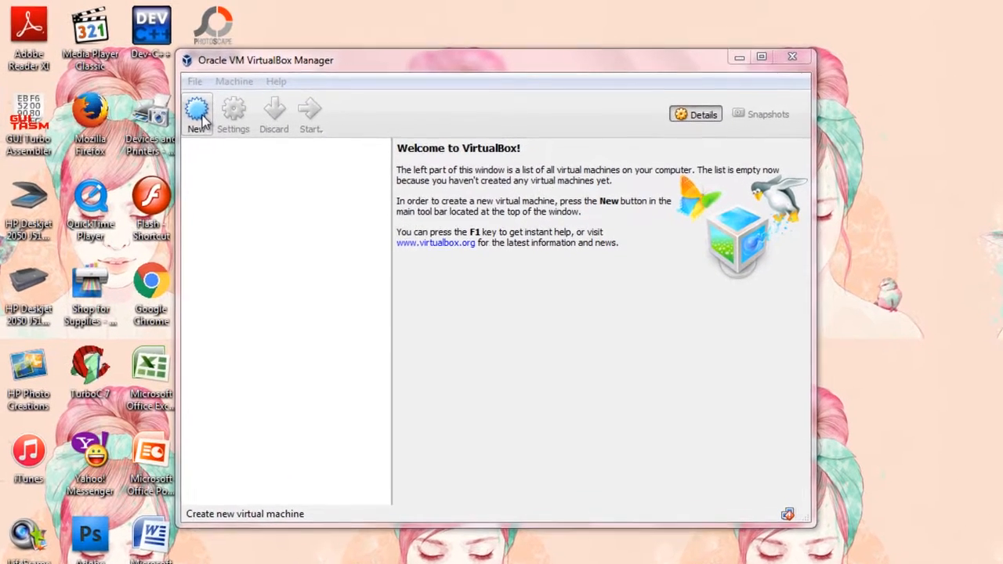
# Start a new virtual machine named ubuntu with type Linux, version Ubuntu (32-bit) and 1024 MB of memory
pyautogui.click(201, 117)
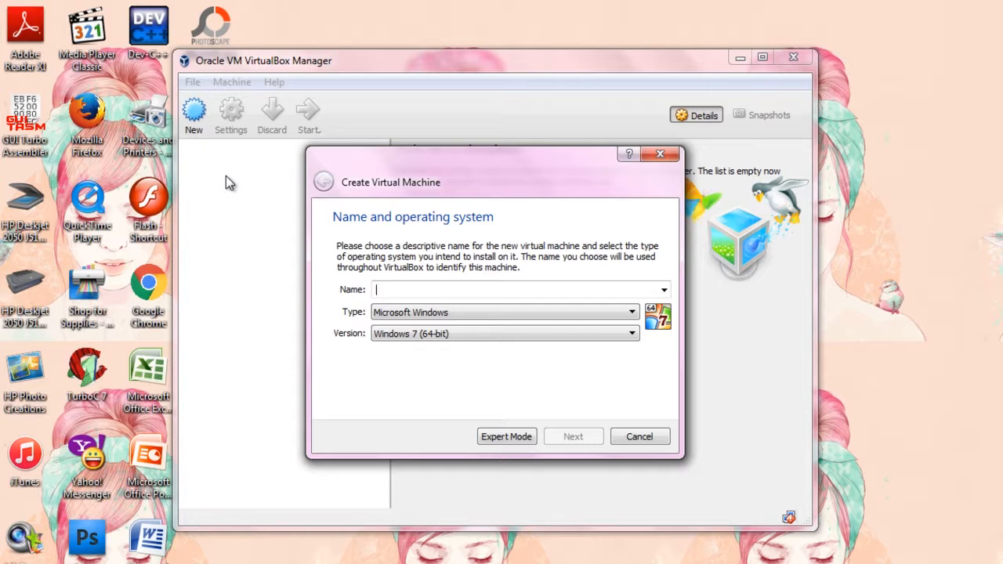
pyautogui.write('ubunt')
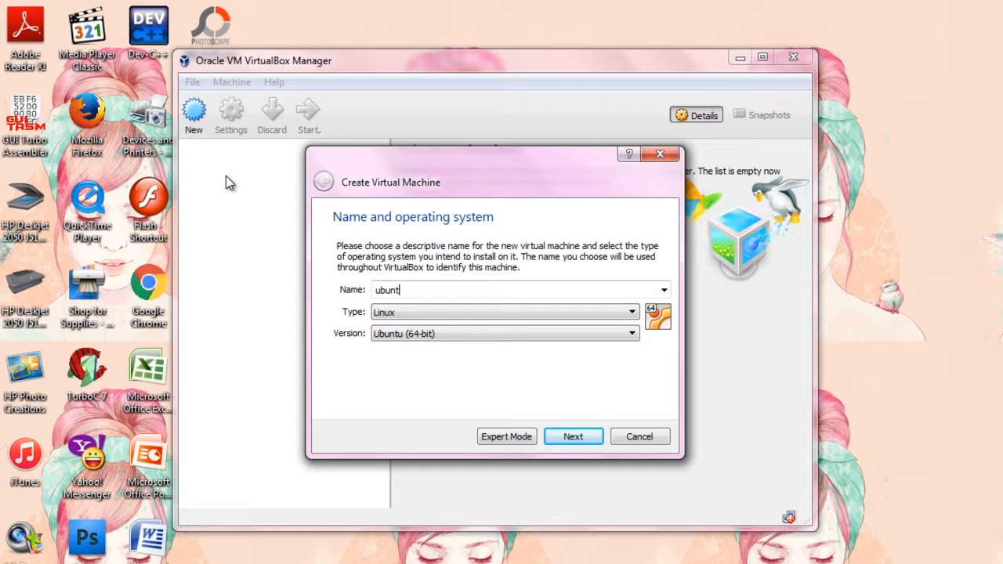
pyautogui.write('u')
pyautogui.click(387, 333)
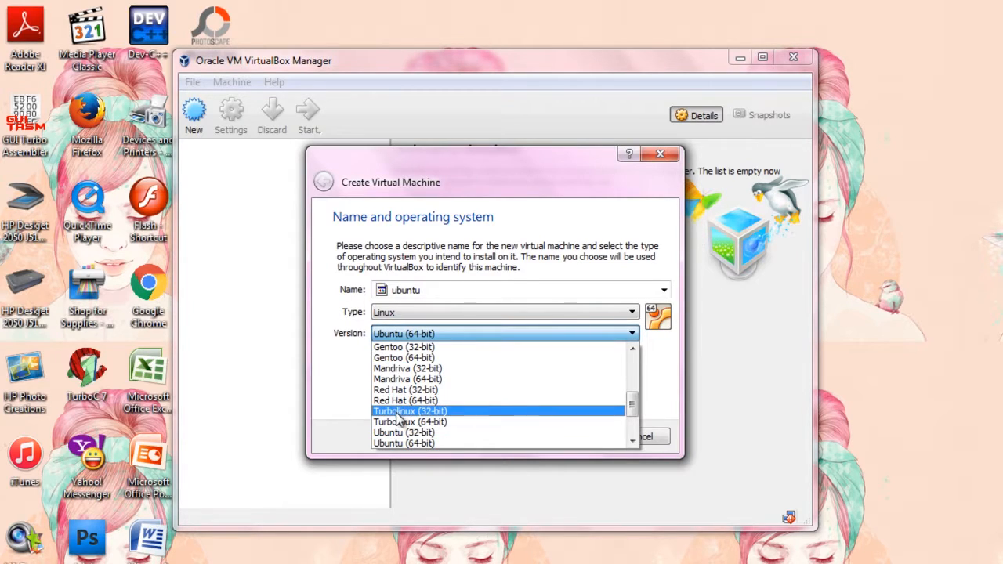
pyautogui.click(401, 433)
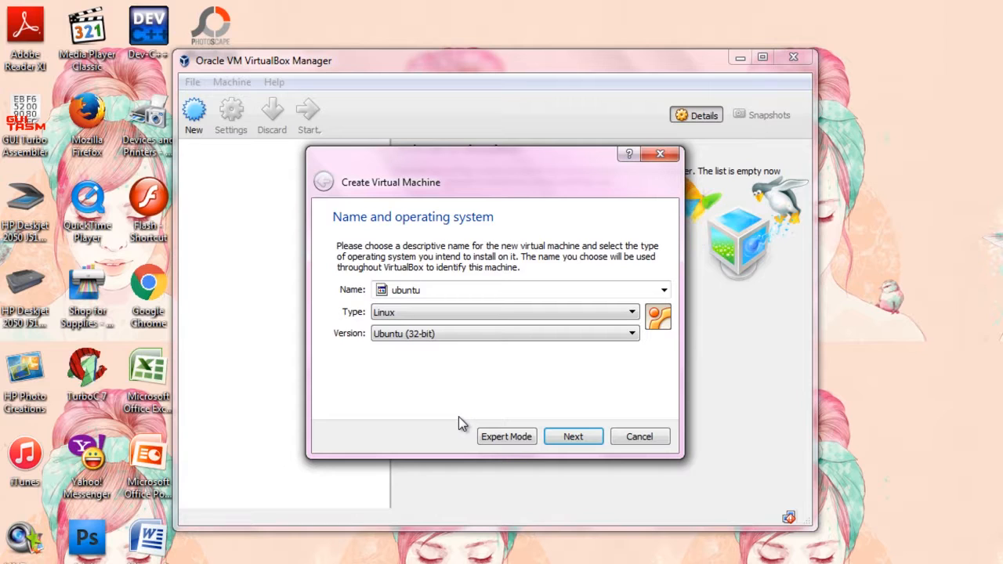
pyautogui.click(559, 440)
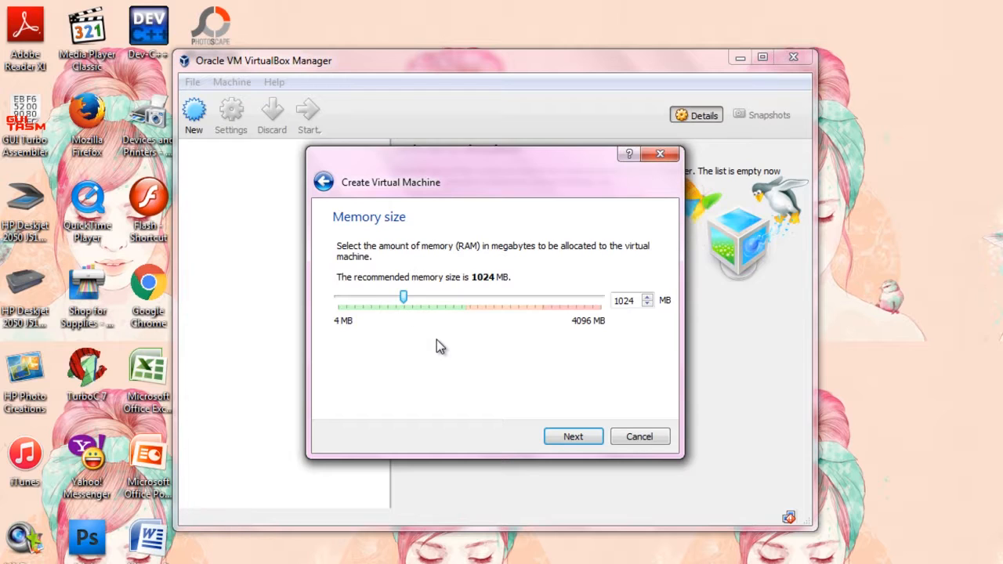
pyautogui.click(558, 435)
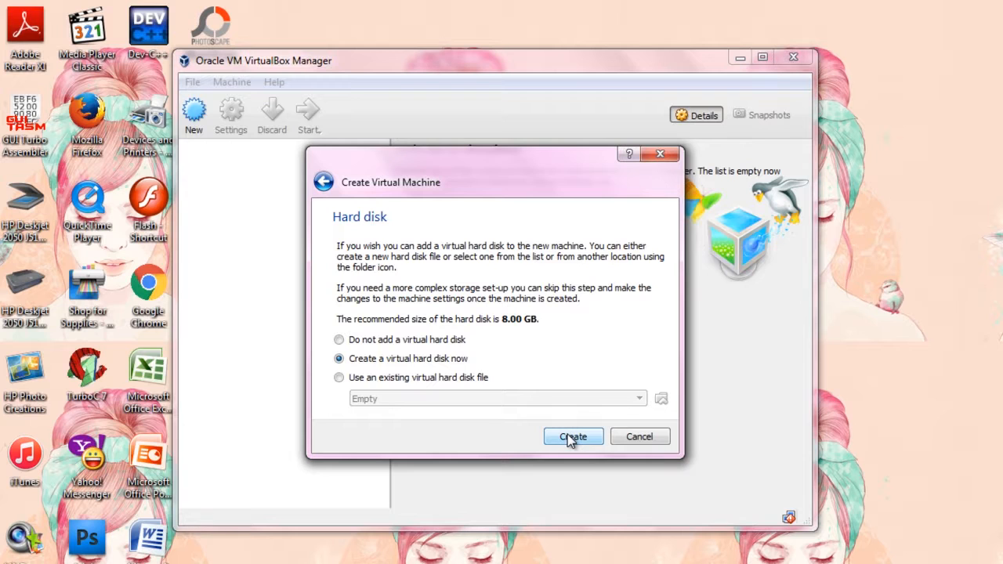
# Create a dynamically allocated VHD virtual hard disk named ubuntu with a size of 8.00 GB for the new machine
pyautogui.click(570, 439)
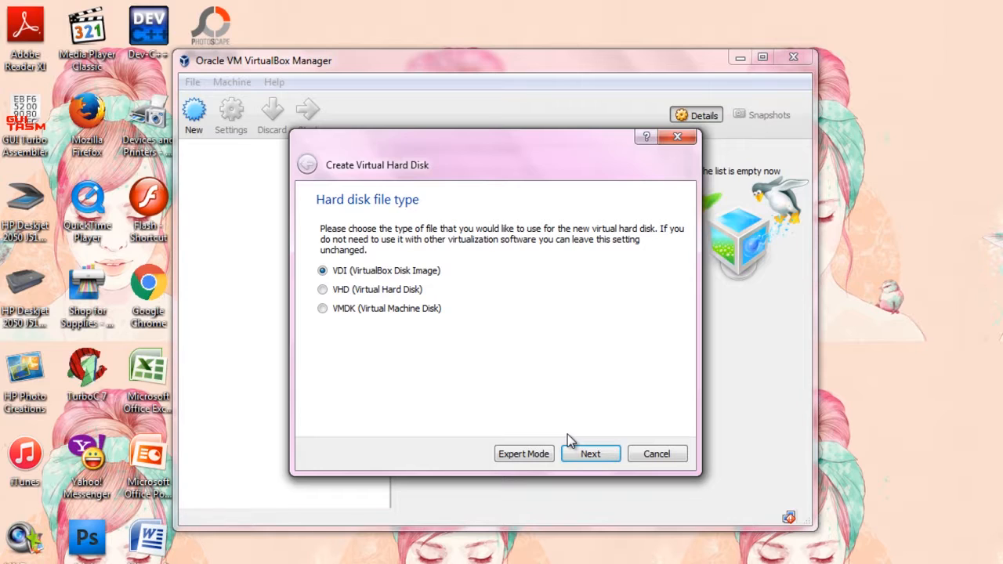
pyautogui.click(355, 297)
pyautogui.click(590, 455)
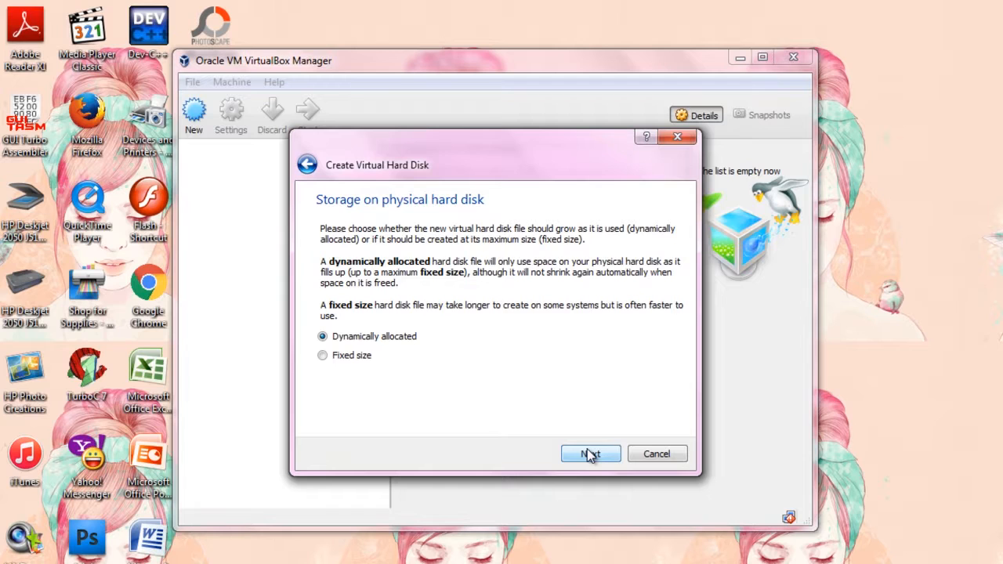
pyautogui.click(590, 455)
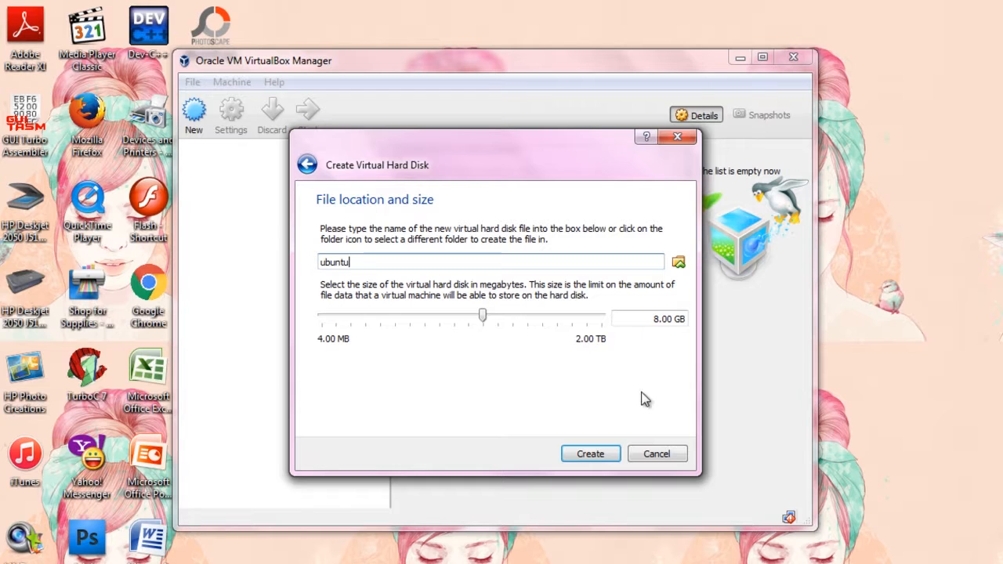
pyautogui.click(601, 455)
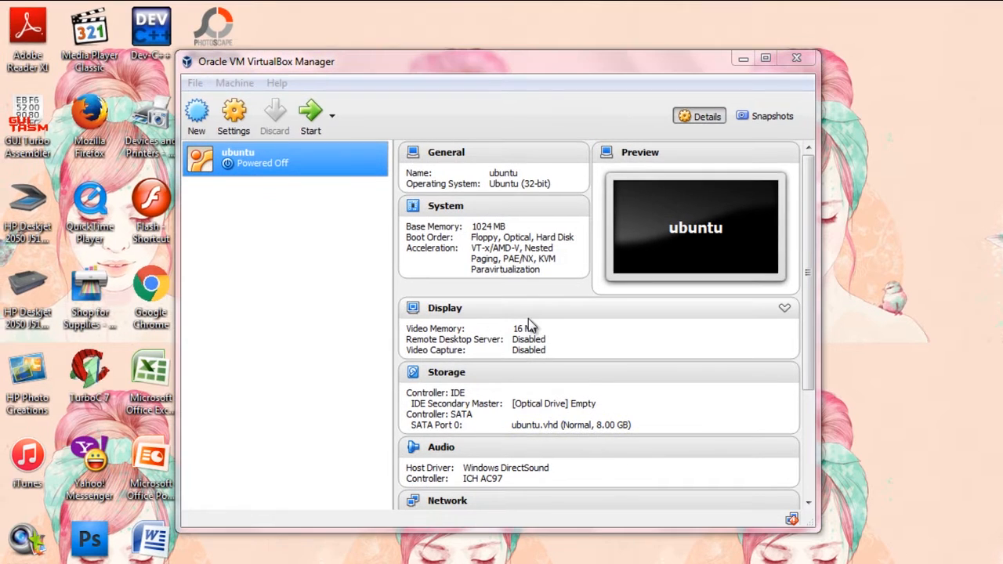
# Load ubuntu-14.04.5-desktop-i386.iso from Local Disk (D:) into the ubuntu machine's empty IDE optical drive and save the settings
pyautogui.click(235, 125)
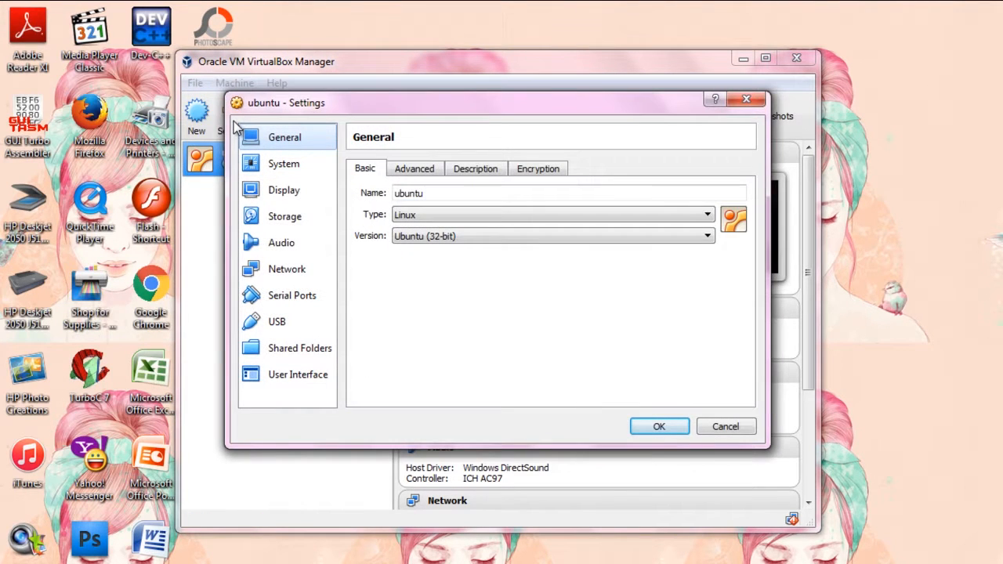
pyautogui.click(291, 213)
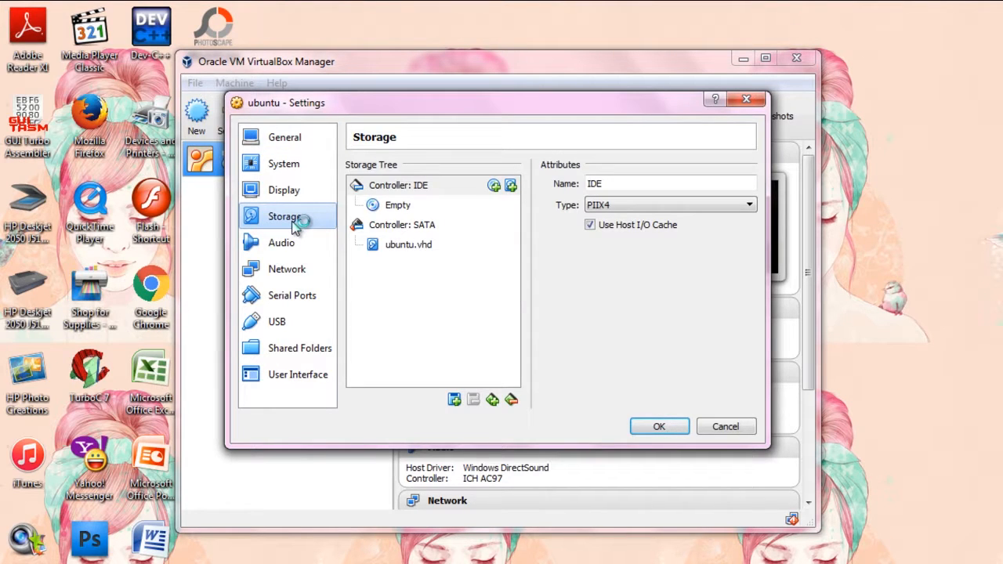
pyautogui.click(381, 212)
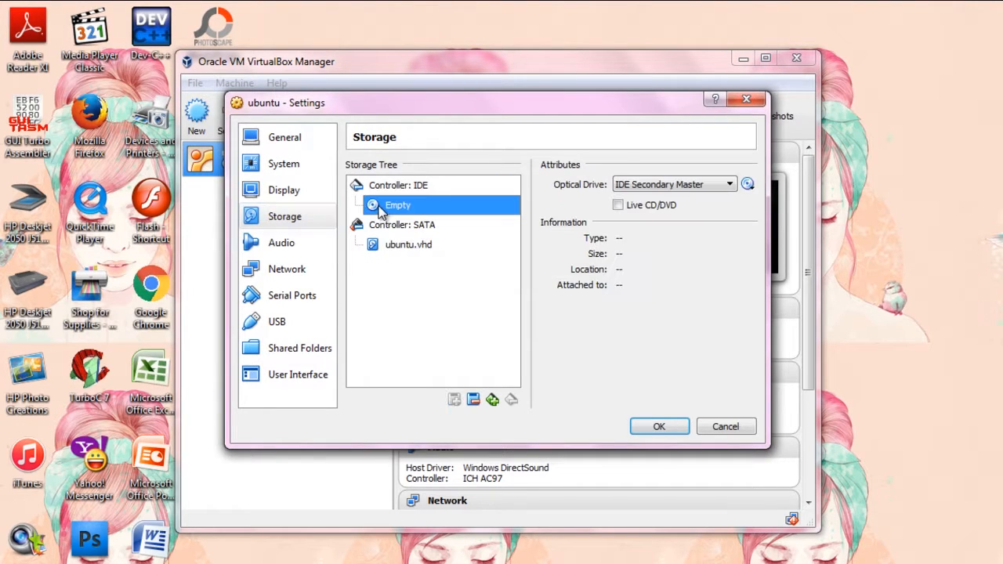
pyautogui.click(748, 186)
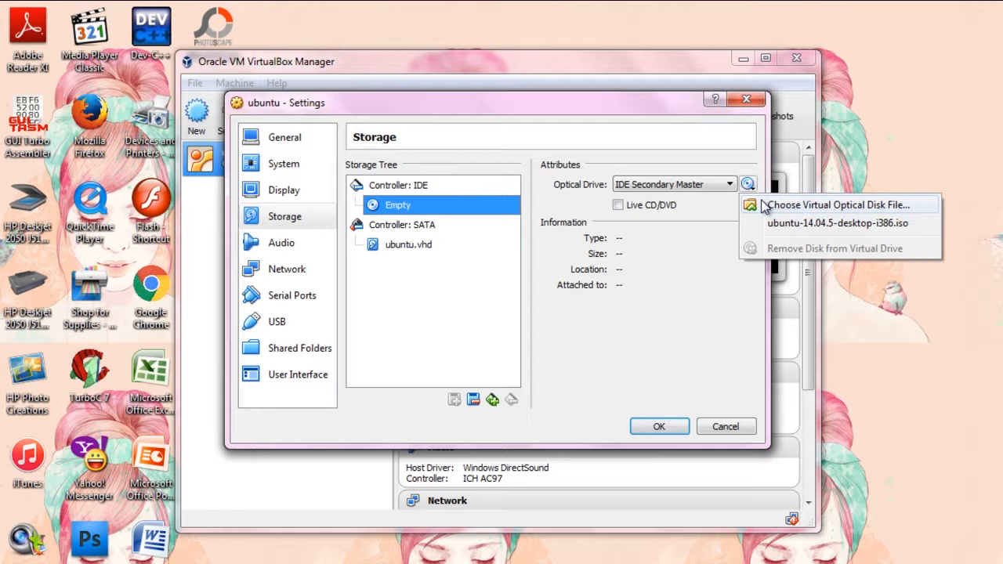
pyautogui.click(764, 205)
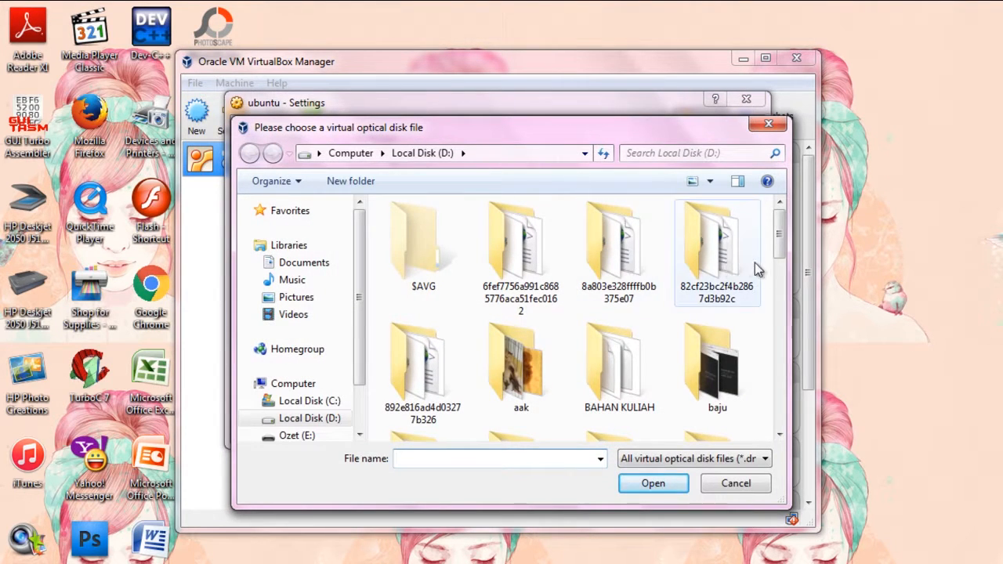
pyautogui.moveTo(779, 253); pyautogui.dragTo(766, 419)
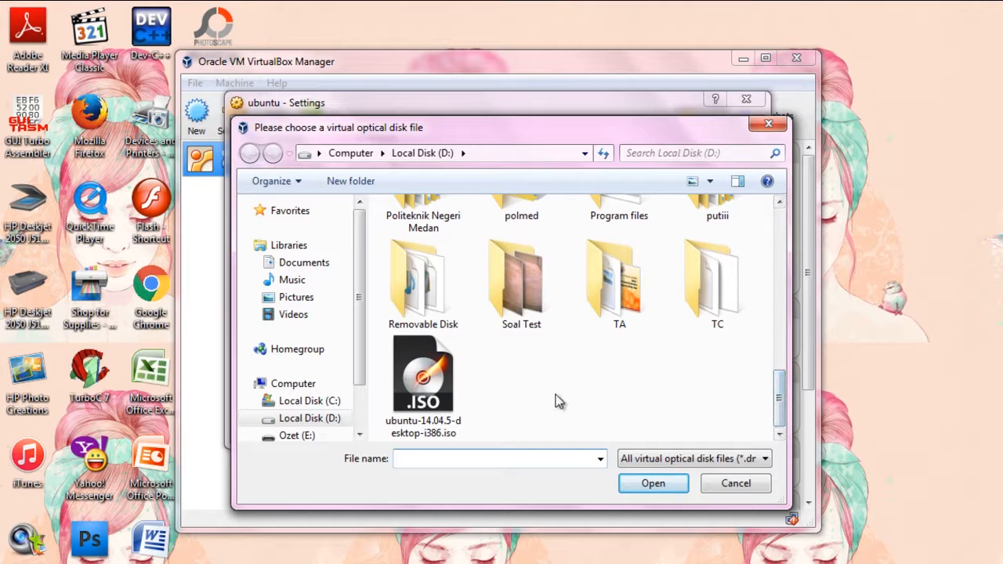
pyautogui.click(437, 381)
pyautogui.doubleClick(437, 389)
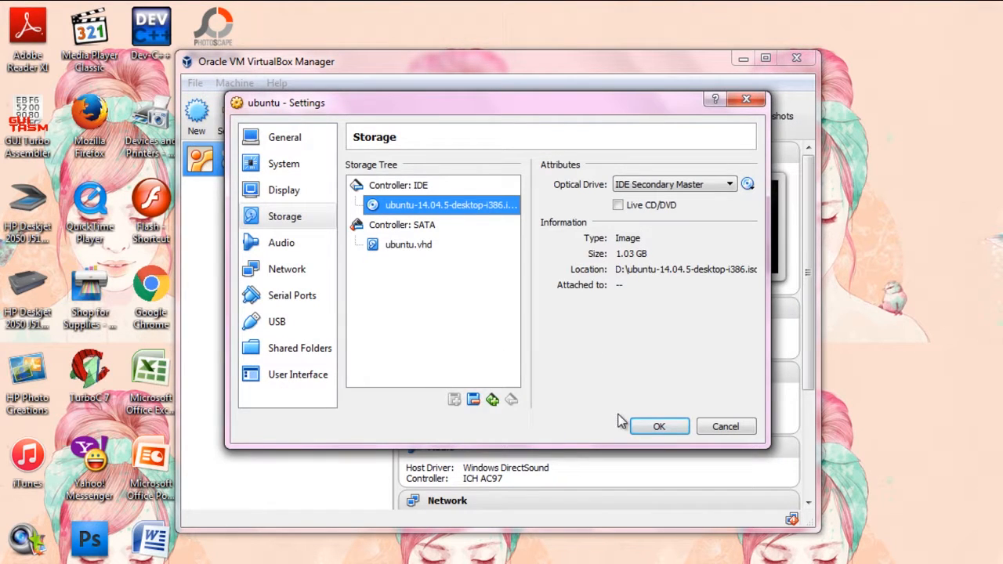
pyautogui.click(659, 429)
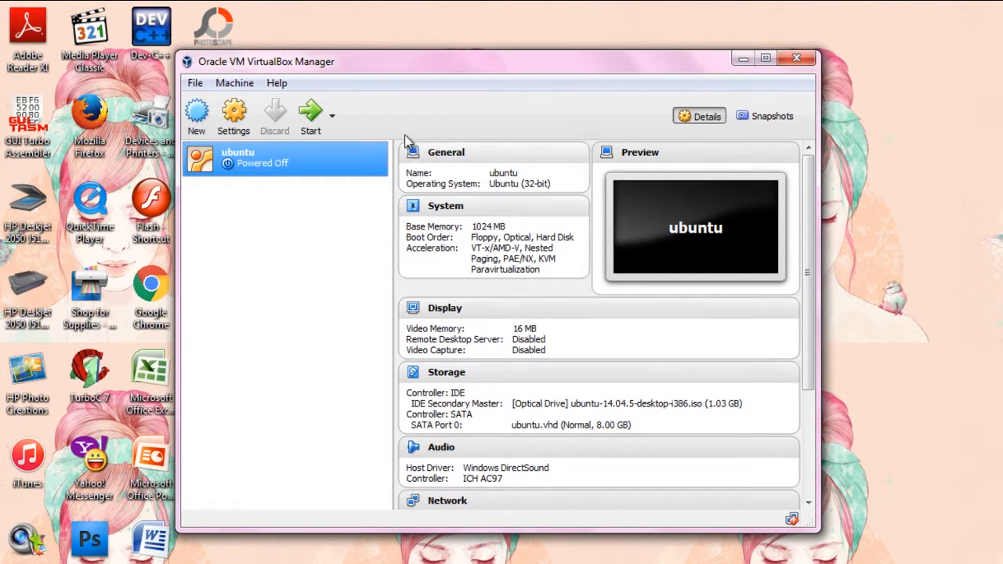
# Start the ubuntu virtual machine and enter the Try Ubuntu live session
pyautogui.click(312, 122)
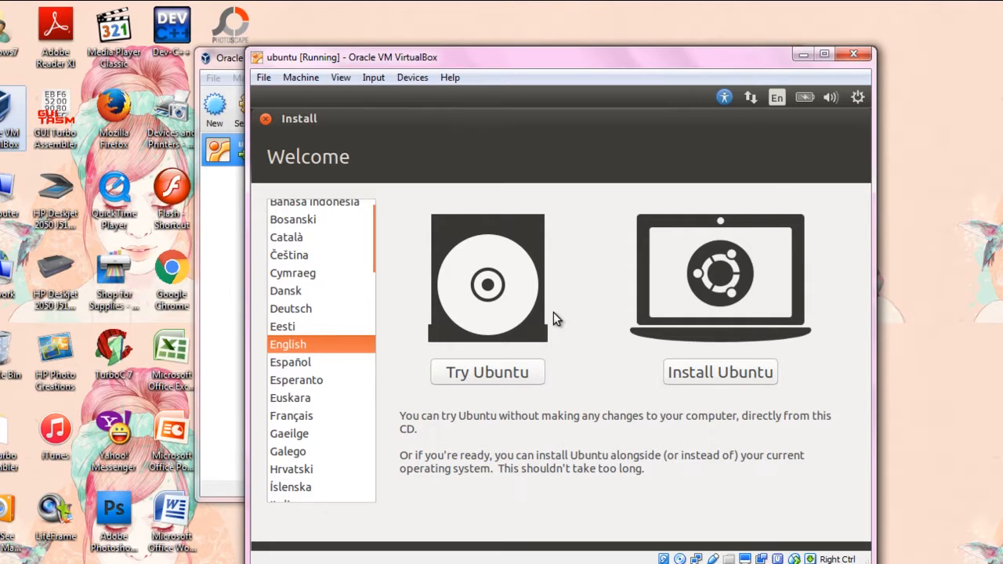
pyautogui.click(517, 373)
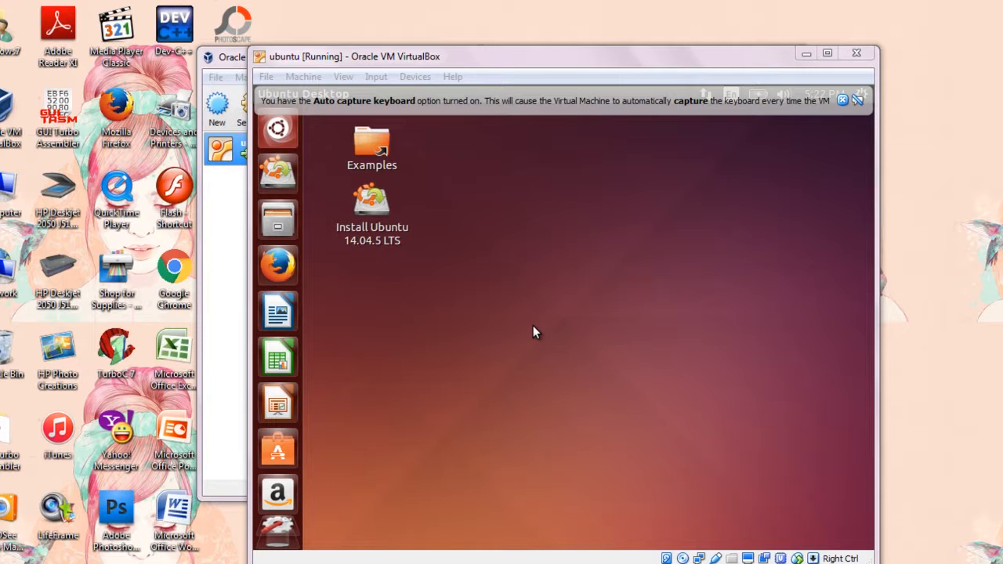
# Find and open Terminal in the Ubuntu guest, and switch to a root shell with sudo su
pyautogui.click(288, 135)
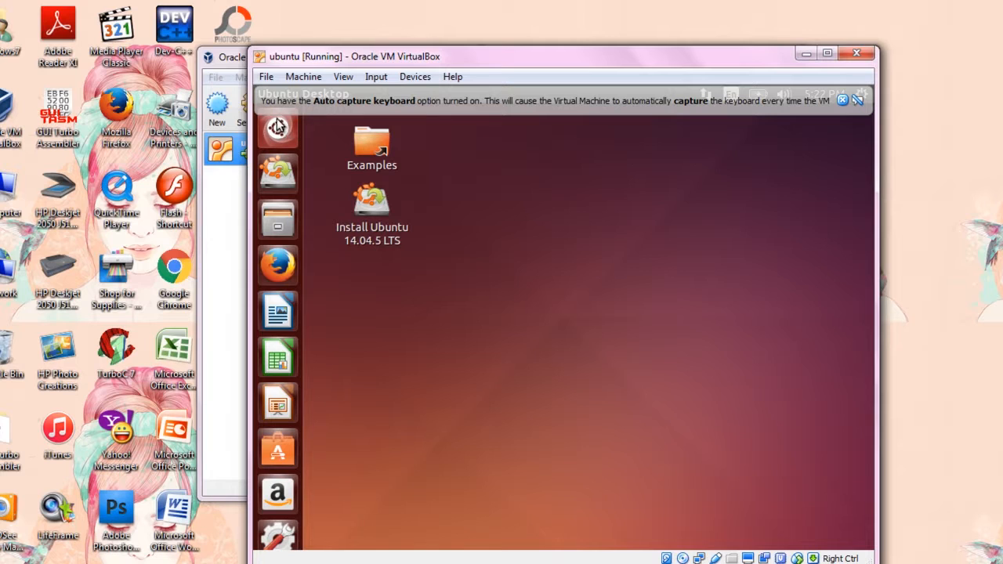
pyautogui.click(278, 126)
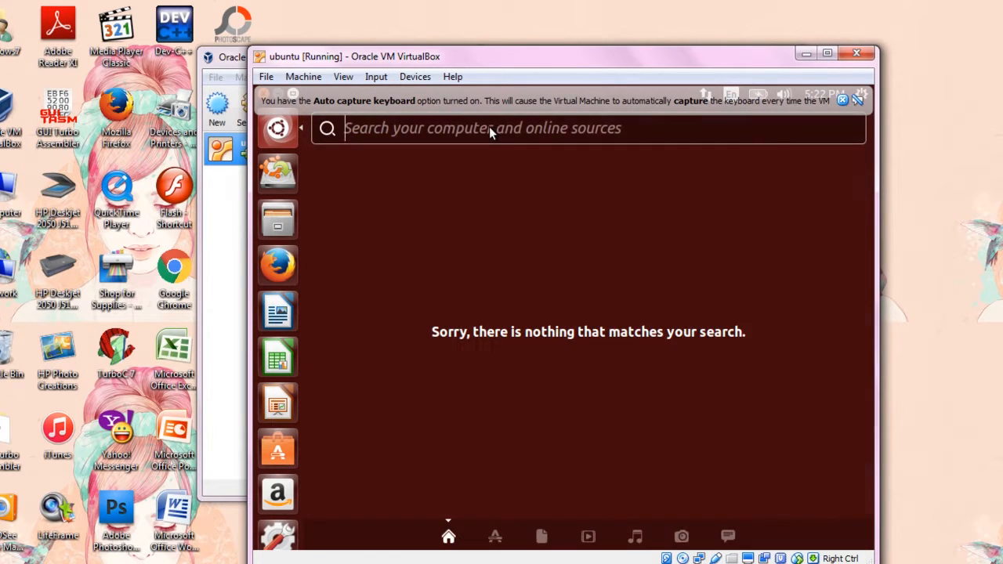
pyautogui.write('t')
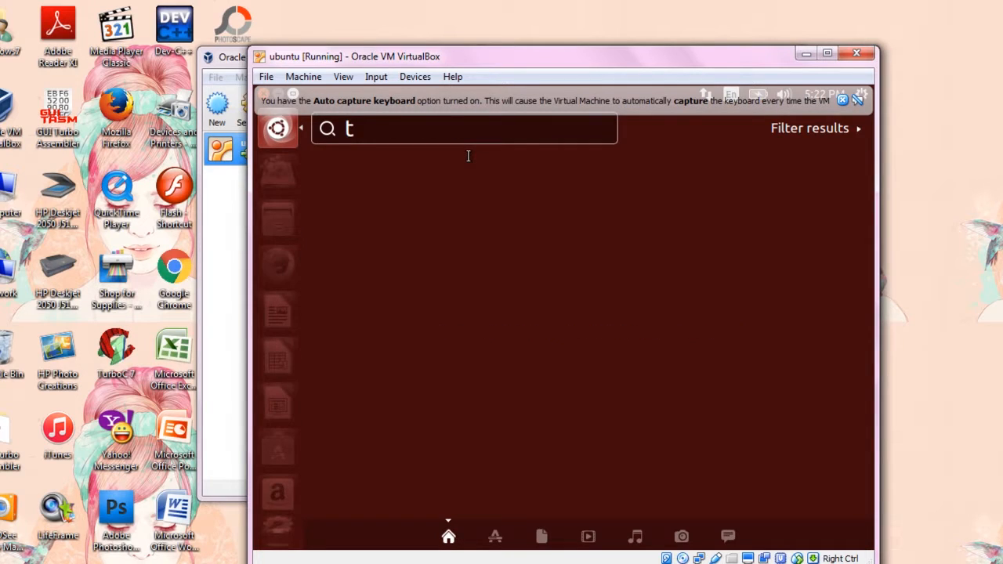
pyautogui.write('ermi')
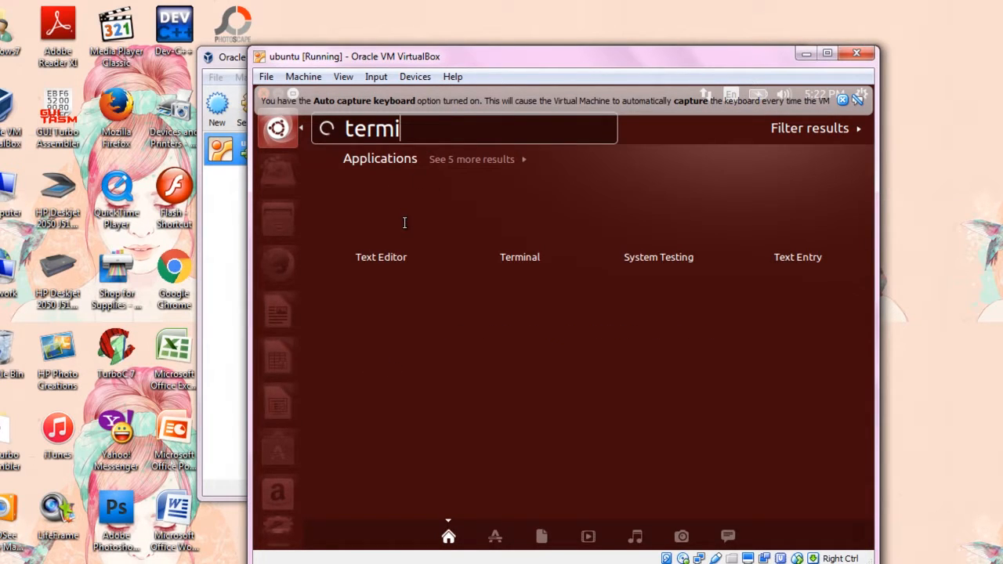
pyautogui.write('n')
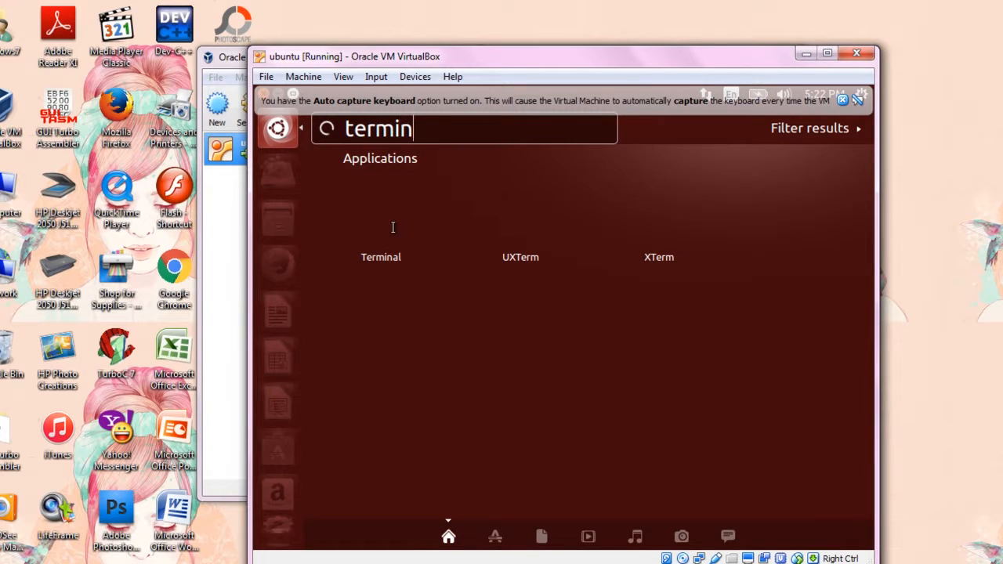
pyautogui.press('Return')
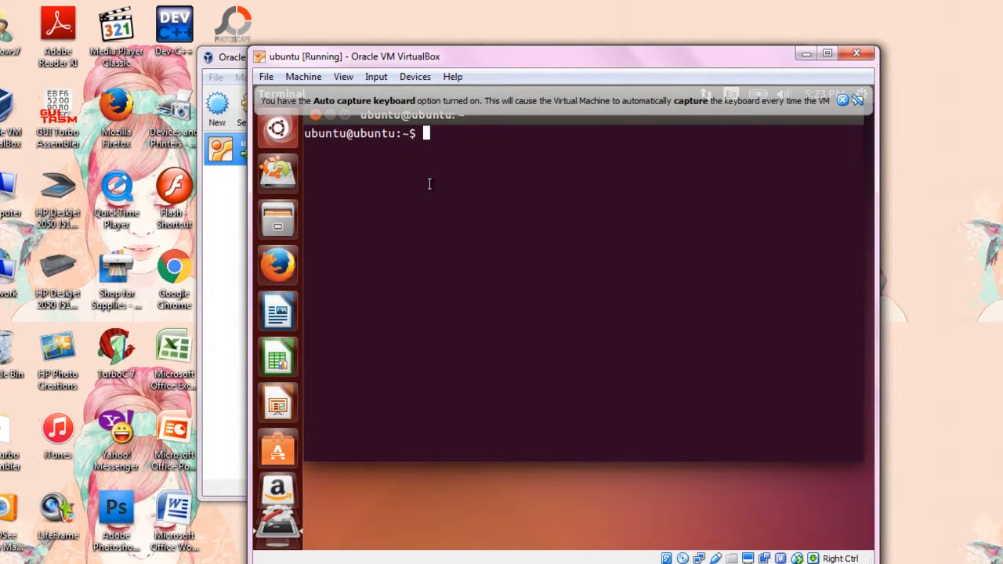
pyautogui.write('sudo su')
pyautogui.press('Return')
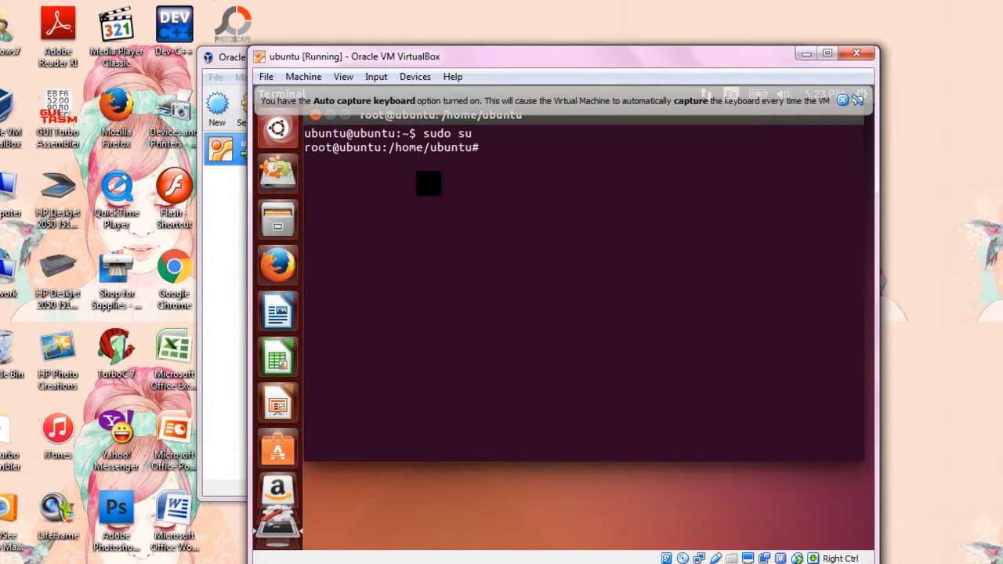
# Check the host name, working directory, current user and folder contents with hostname, pwd, whoami and ls
pyautogui.write('hostname')
pyautogui.press('Return')
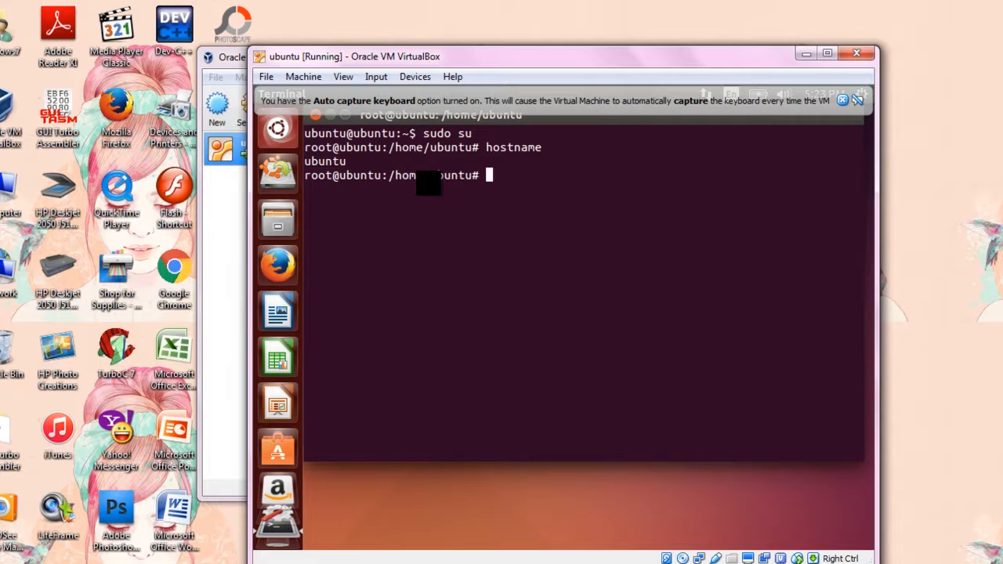
pyautogui.write('pwd')
pyautogui.press('Return')
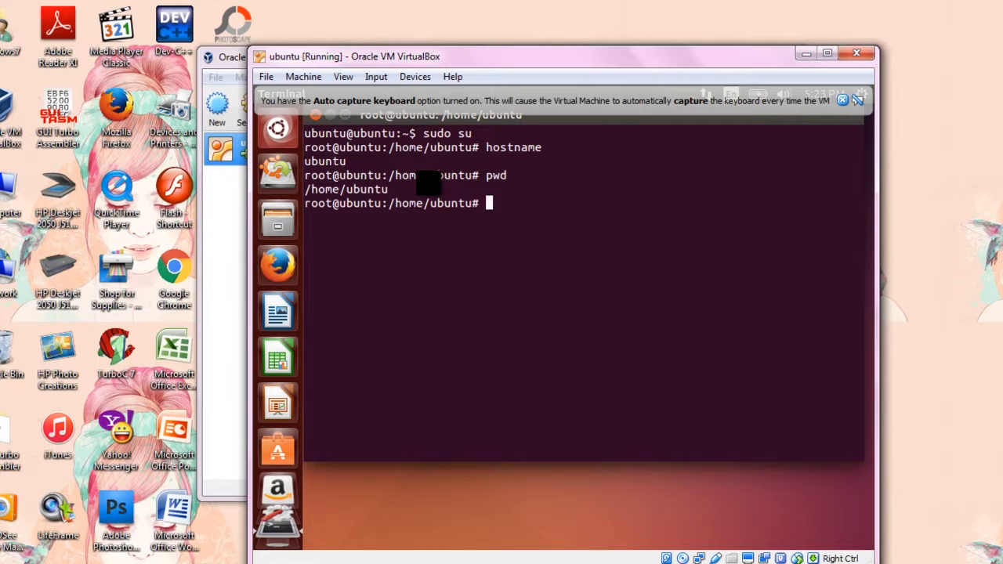
pyautogui.write('whoami')
pyautogui.press('Return')
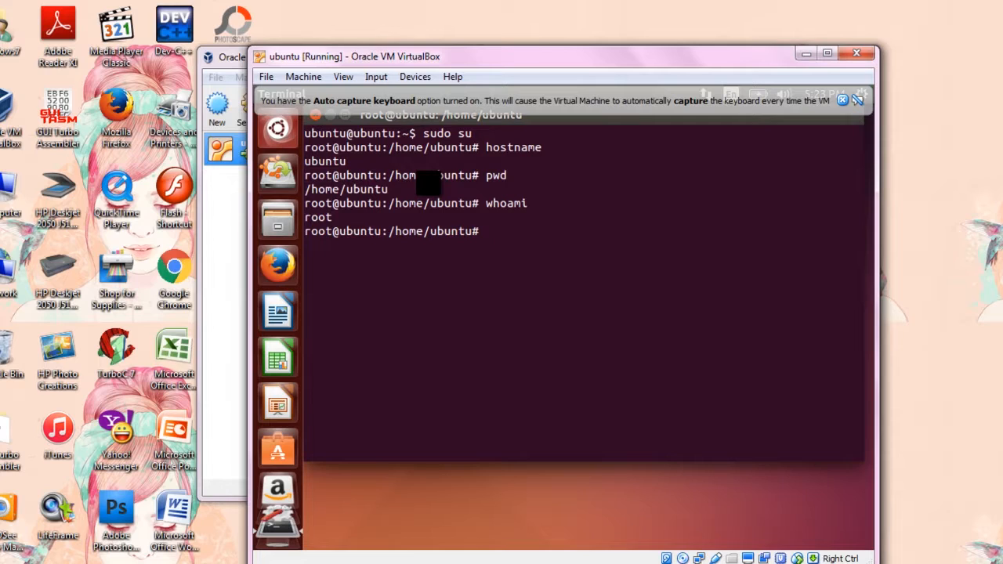
pyautogui.write('ls')
pyautogui.press('Return')
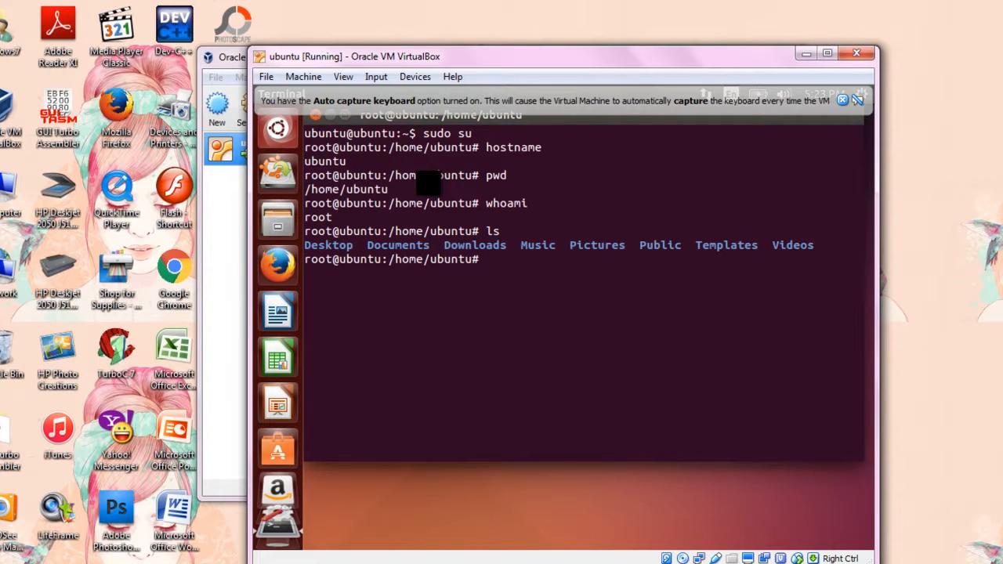
# Change into the Music directory and create a directory named test3 there
pyautogui.write('cd music')
pyautogui.press('Return')
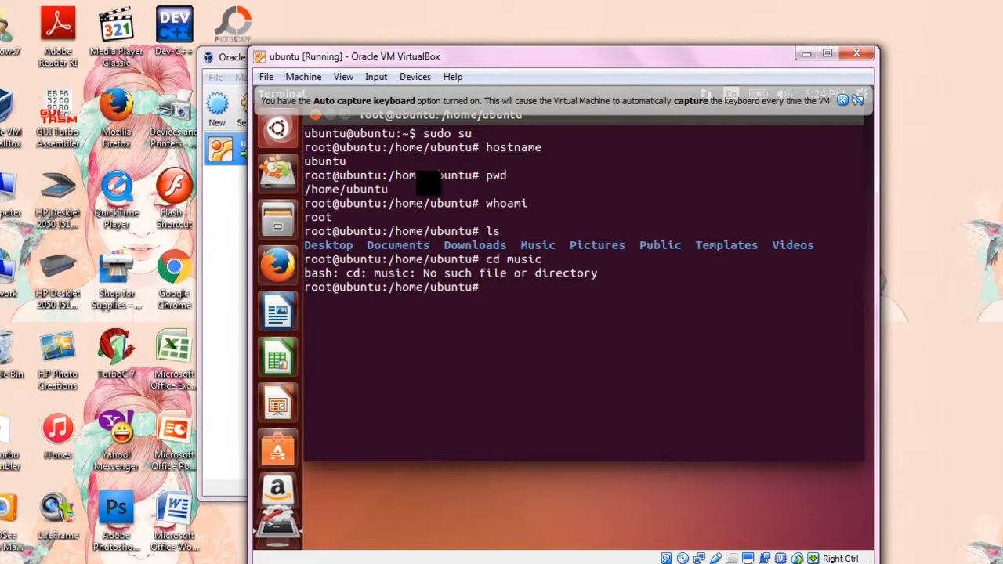
pyautogui.write('mkdir test3')
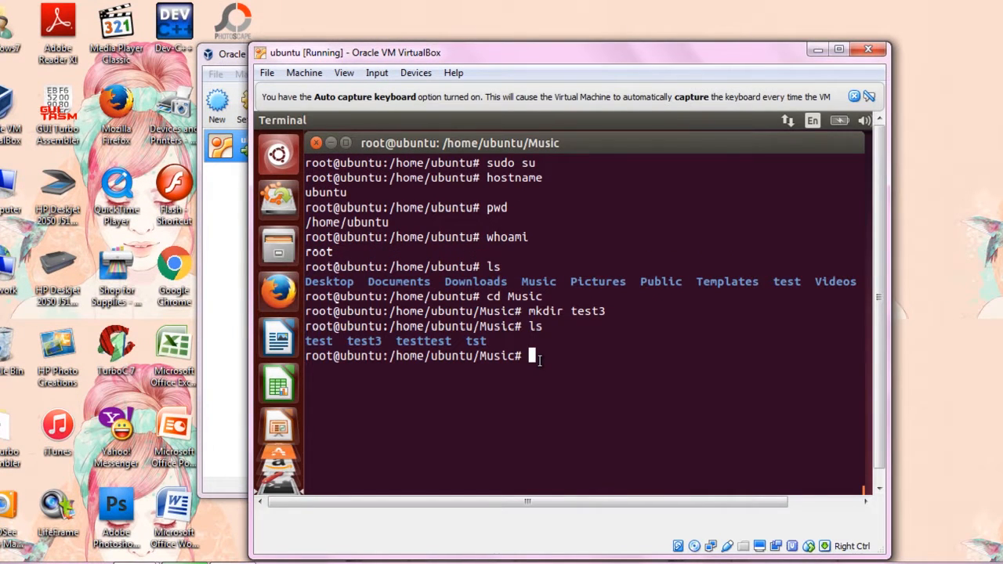
# Remove the test3 directory from Music with rmdir and list the folder's remaining contents
pyautogui.write('rmdir test3')
pyautogui.press('Return')
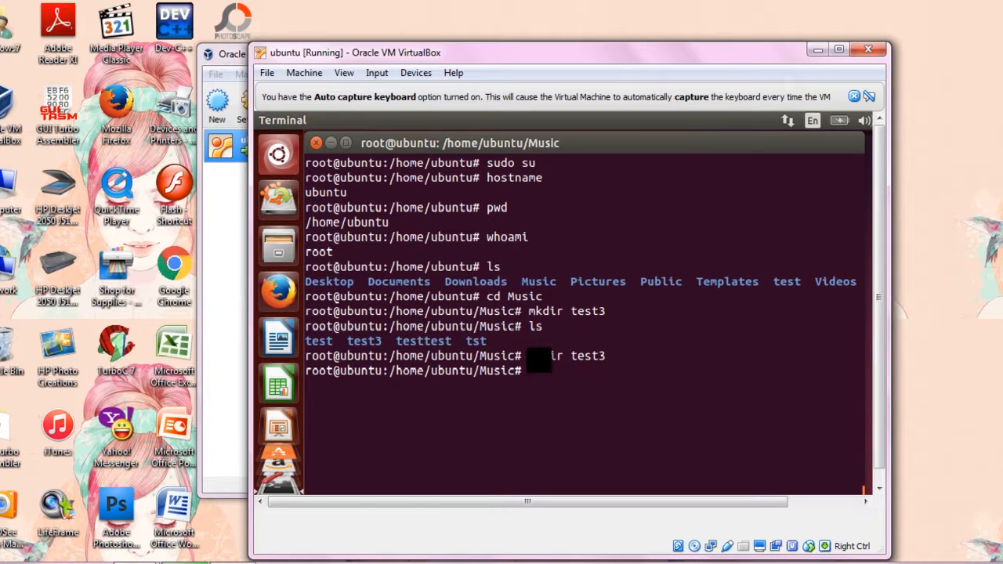
pyautogui.write('ls')
pyautogui.press('Return')
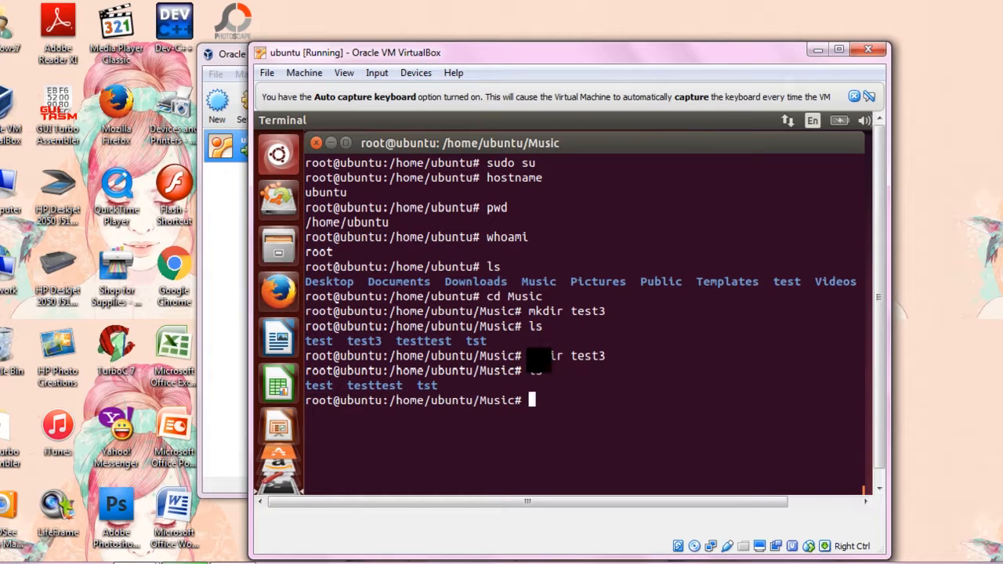
# Create an empty file named duali in the Music directory with touch
pyautogui.write('touch duali\\')
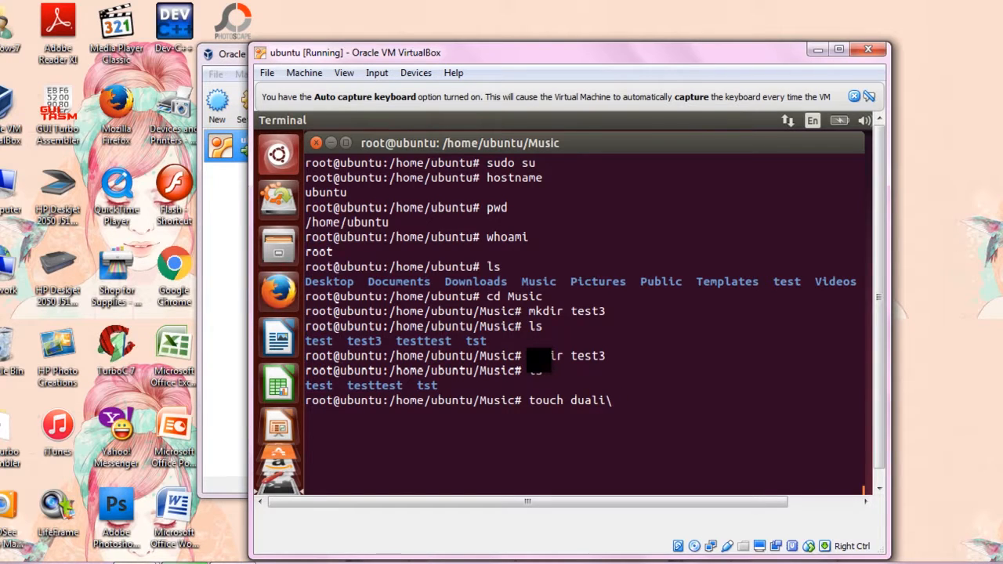
pyautogui.press('Return')
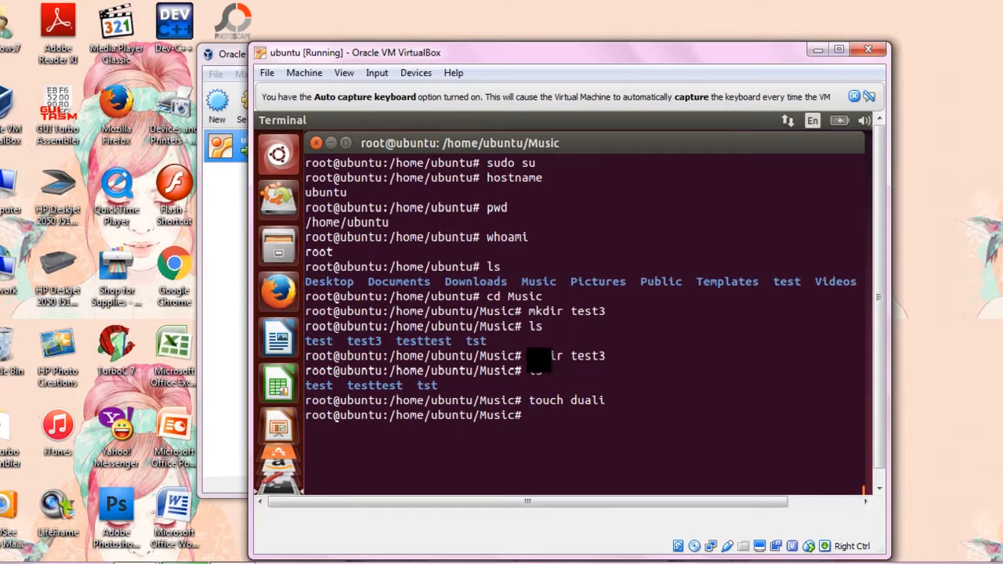
# Open duali in nano, enter the sample text ksjhdbhsdhsdklfsd and exit the editor without saving
pyautogui.write('nano duali')
pyautogui.press('Return')
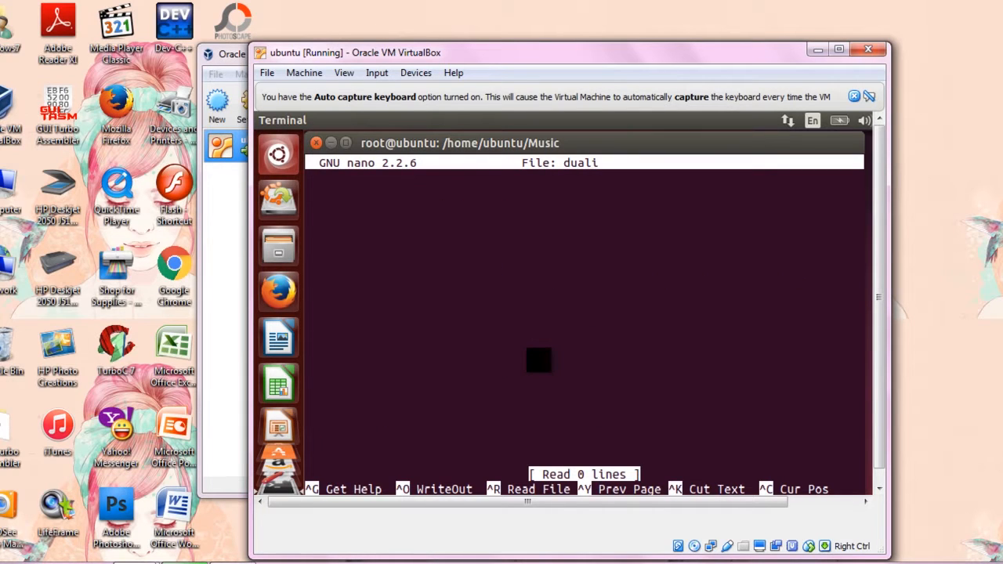
pyautogui.write('ksjhdbhsdhsdklfsd')
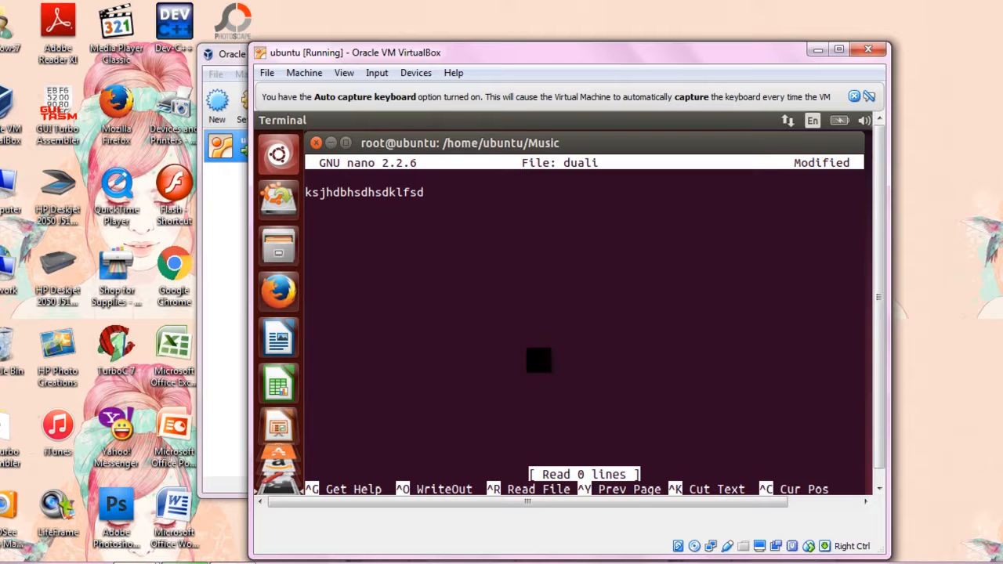
pyautogui.hotkey('ctrl', 'x')
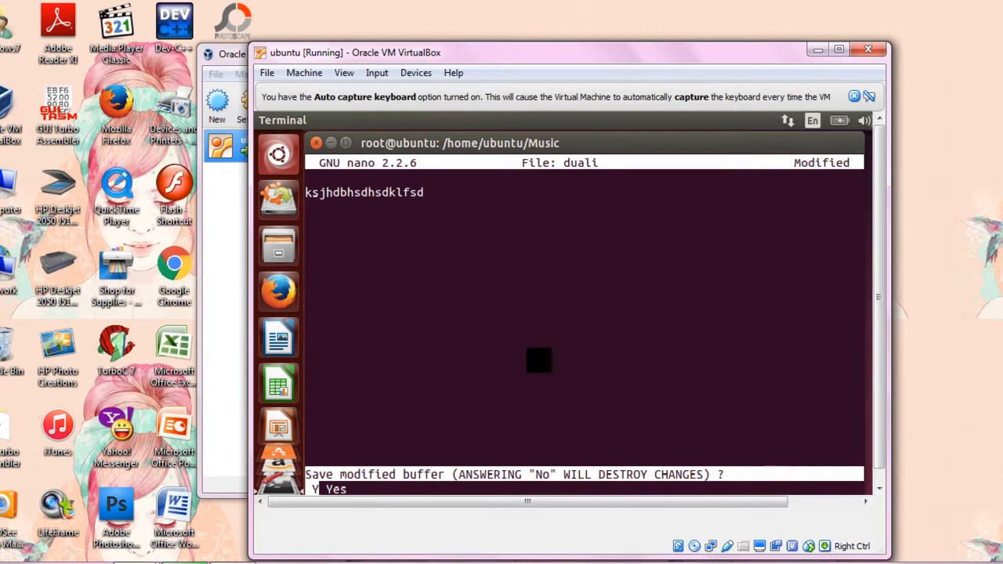
pyautogui.press('n')
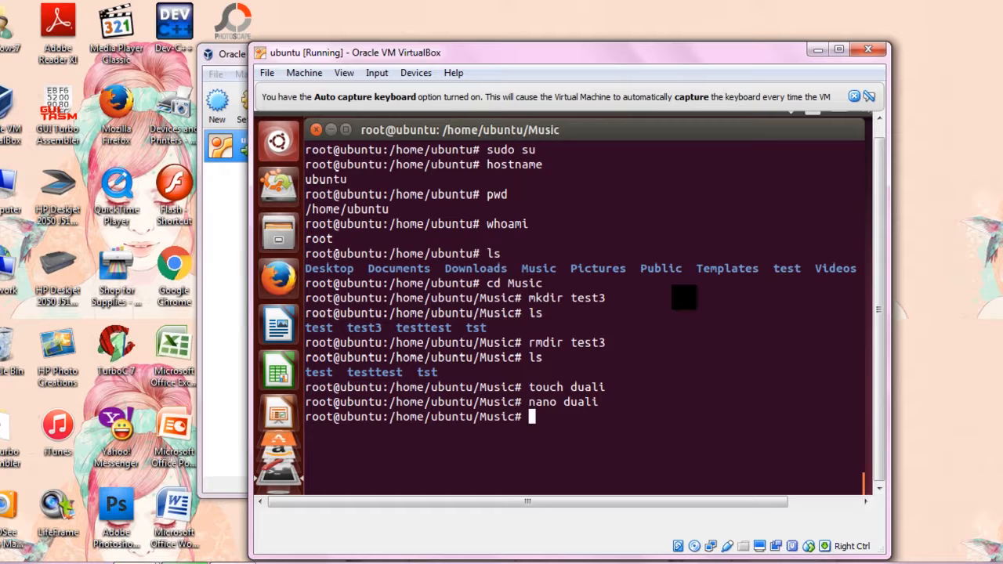
# Clear the terminal output and leave the root shell with exit
pyautogui.write('clear')
pyautogui.press('Return')
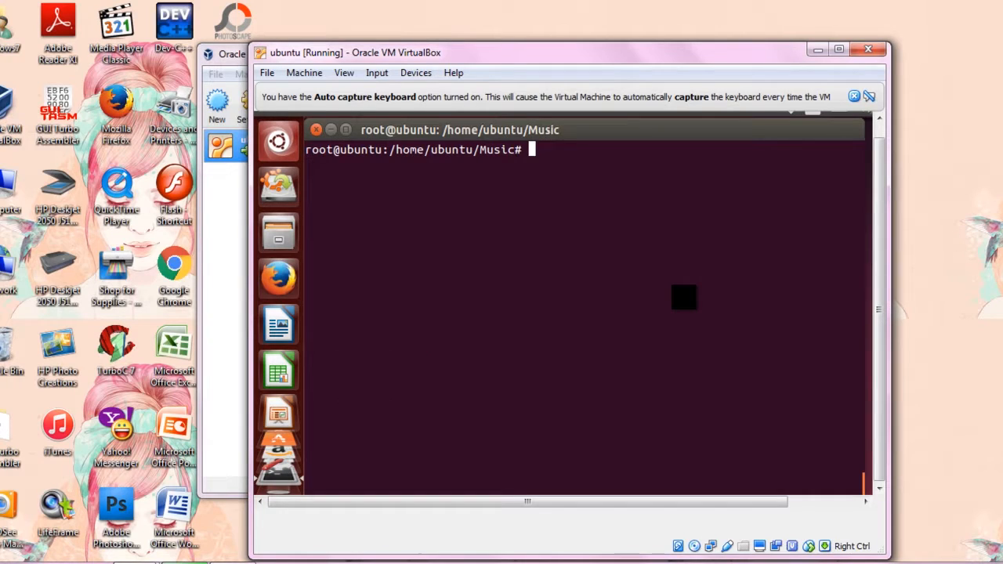
pyautogui.write('exit')
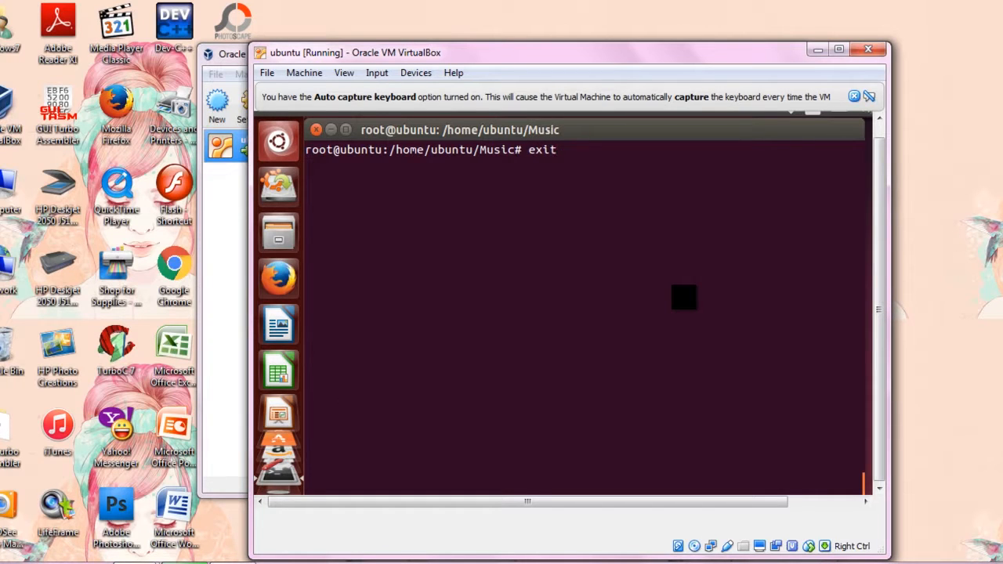